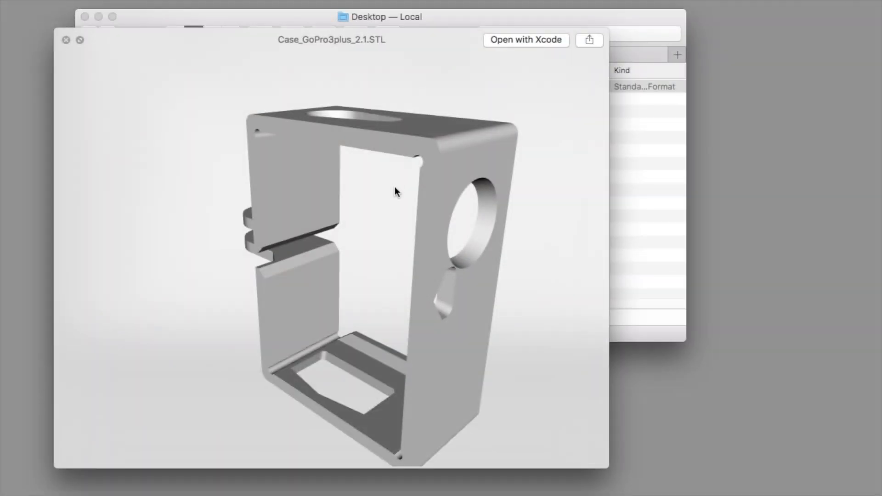
# Step: Rotate the downloaded Case_GoPro3plus_2.1.STL frame model to inspect it in 3D
pyautogui.moveTo(394, 188)
pyautogui.mouseDown()
pyautogui.moveTo(453, 156)
pyautogui.moveTo(447, 199)
pyautogui.moveTo(362, 197)
pyautogui.moveTo(308, 211)
pyautogui.moveTo(363, 224)
pyautogui.moveTo(338, 236)
pyautogui.moveTo(372, 178)
pyautogui.moveTo(328, 213)
pyautogui.moveTo(417, 191)
pyautogui.moveTo(462, 244)
pyautogui.moveTo(325, 242)
pyautogui.moveTo(351, 249)
pyautogui.moveTo(356, 166)
pyautogui.moveTo(343, 162)
pyautogui.moveTo(360, 157)
pyautogui.moveTo(339, 174)
pyautogui.moveTo(205, 137)
pyautogui.mouseUp()
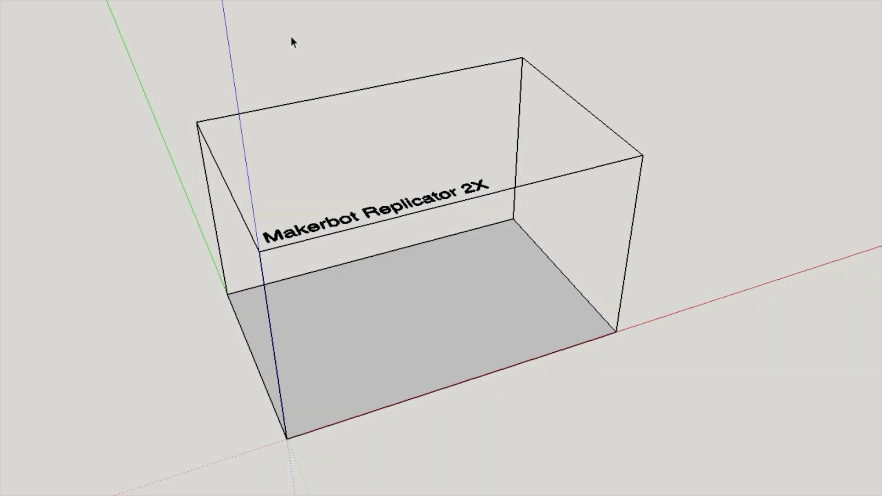
# Step: Delete the Makerbot Replicator 2X build-volume box
pyautogui.scroll(-3, 647, 205)
pyautogui.click(494, 306)
pyautogui.press('Delete')
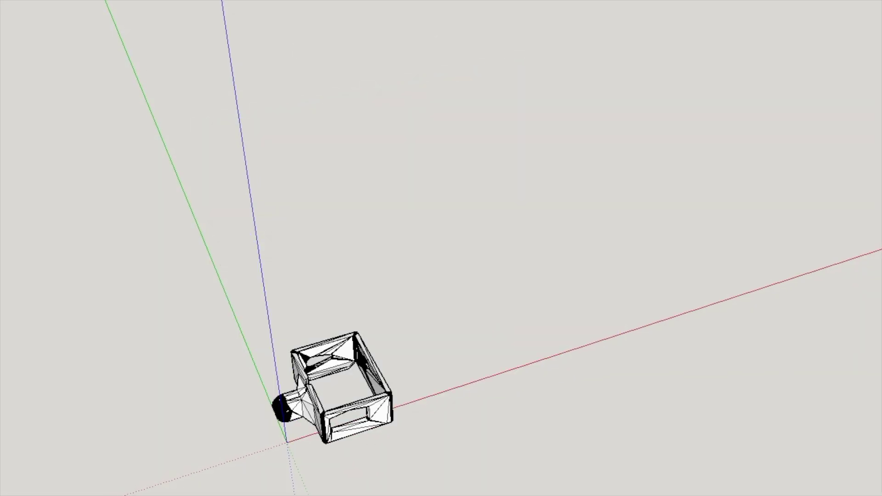
# Step: Zoom to the camera frame and explode its group into loose geometry
pyautogui.hotkey('shift', 'z')
pyautogui.scroll(-3, 512, 133)
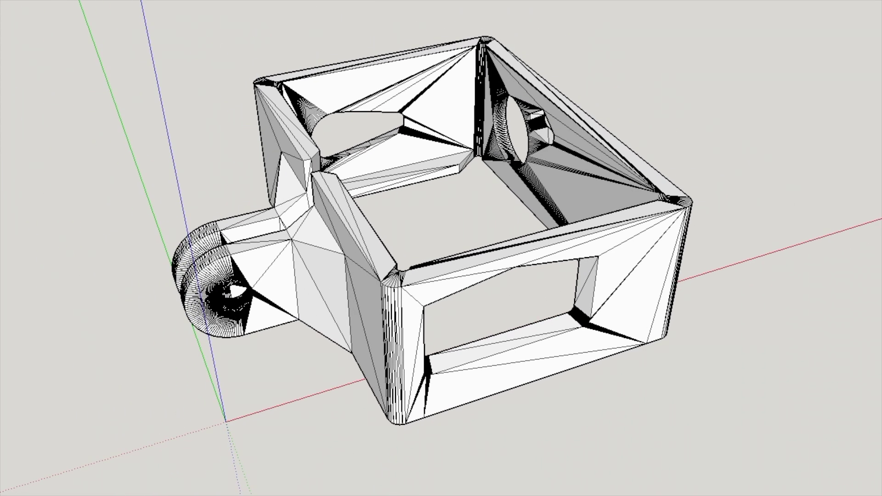
pyautogui.moveTo(512, 132)
pyautogui.mouseDown(button='middle')
pyautogui.moveTo(456, 202)
pyautogui.moveTo(536, 226)
pyautogui.moveTo(506, 190)
pyautogui.moveTo(533, 85)
pyautogui.moveTo(580, 197)
pyautogui.moveTo(440, 123)
pyautogui.mouseUp(button='middle')
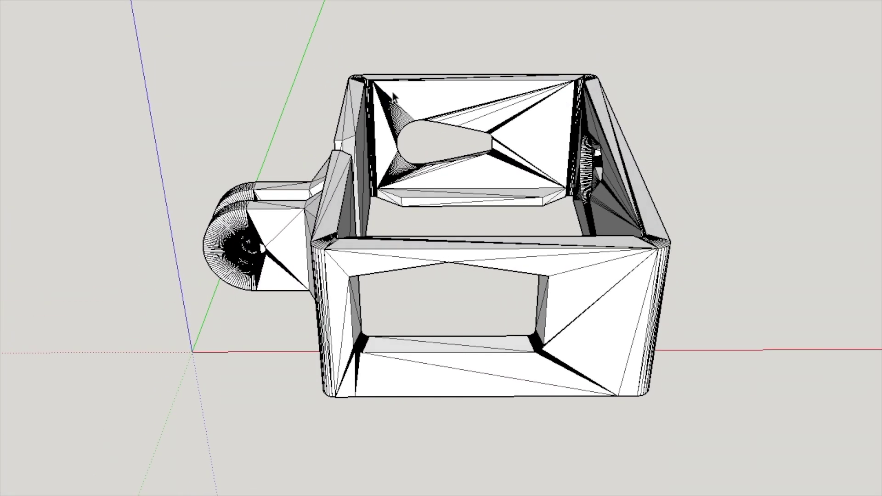
pyautogui.click(414, 94)
pyautogui.rightClick(414, 95)
pyautogui.click(465, 165)
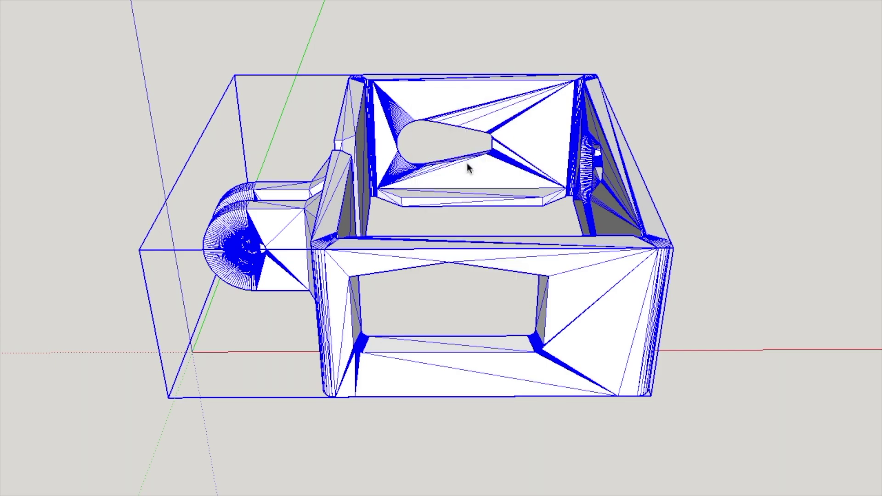
pyautogui.click(462, 49)
# Step: Delete the back wall containing the teardrop opening
pyautogui.moveTo(587, 270); pyautogui.dragTo(585, 262, button='middle')
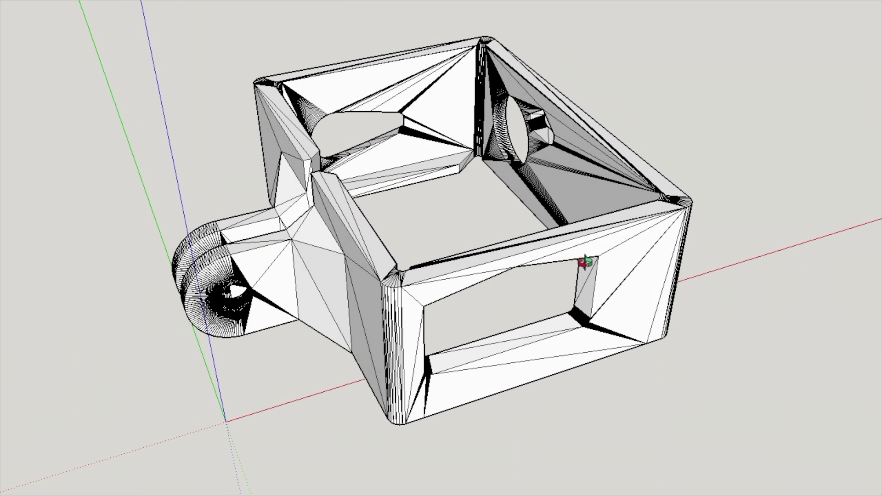
pyautogui.scroll(5, 508, 217)
pyautogui.moveTo(478, 99)
pyautogui.mouseDown(button='middle')
pyautogui.moveTo(393, 187)
pyautogui.moveTo(426, 147)
pyautogui.moveTo(421, 73)
pyautogui.mouseUp(button='middle')
pyautogui.scroll(3, 422, 73)
pyautogui.scroll(6, 482, 40)
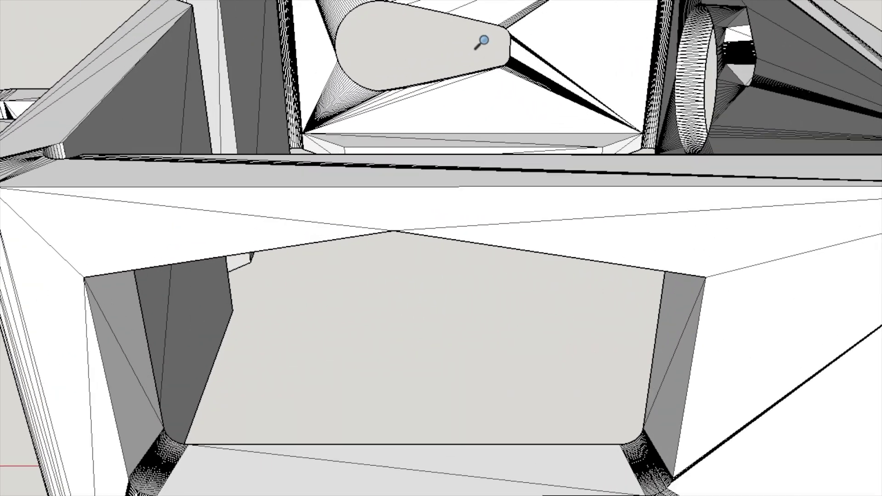
pyautogui.keyDown('shift'); pyautogui.moveTo(482, 165); pyautogui.dragTo(474, 325, button='middle'); pyautogui.keyUp('shift')
pyautogui.moveTo(449, 97); pyautogui.dragTo(436, 4, button='middle')
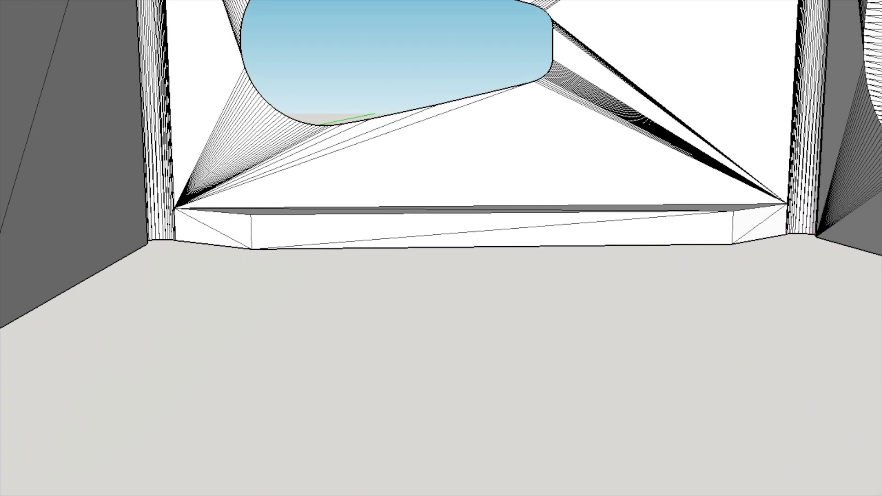
pyautogui.keyDown('shift'); pyautogui.moveTo(459, 69); pyautogui.dragTo(446, 200, button='middle'); pyautogui.keyUp('shift')
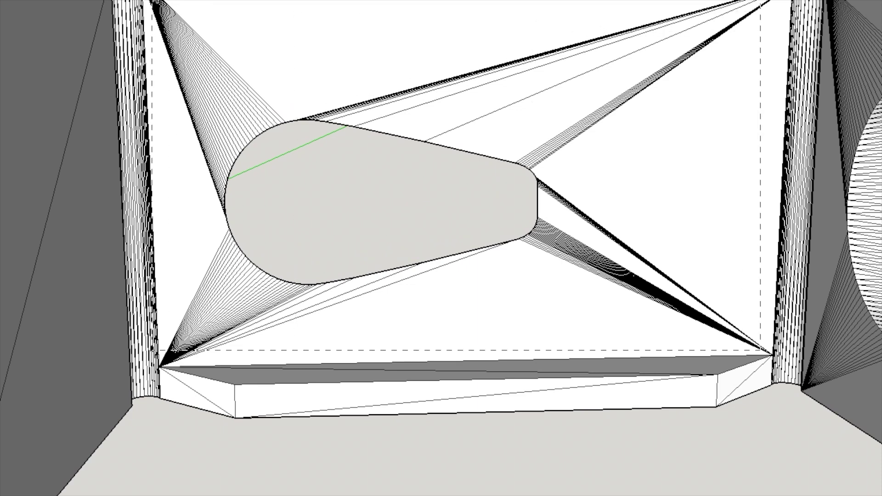
pyautogui.moveTo(164, 4); pyautogui.dragTo(165, 2)
pyautogui.press('Delete')
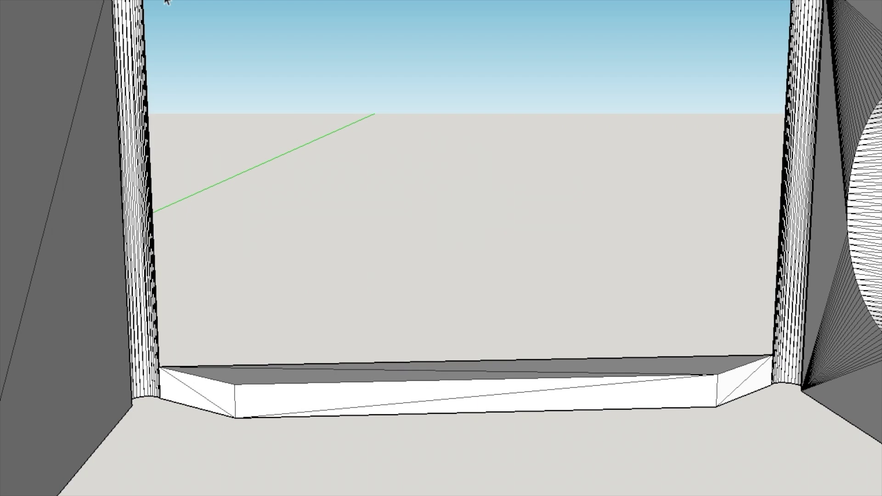
# Step: Delete the wall around the rectangular opening
pyautogui.moveTo(384, 25)
pyautogui.mouseDown(button='middle')
pyautogui.moveTo(630, 136)
pyautogui.moveTo(518, 87)
pyautogui.moveTo(398, 165)
pyautogui.moveTo(478, 179)
pyautogui.moveTo(364, 75)
pyautogui.moveTo(407, 143)
pyautogui.mouseUp(button='middle')
pyautogui.scroll(-2, 409, 142)
pyautogui.scroll(8, 409, 143)
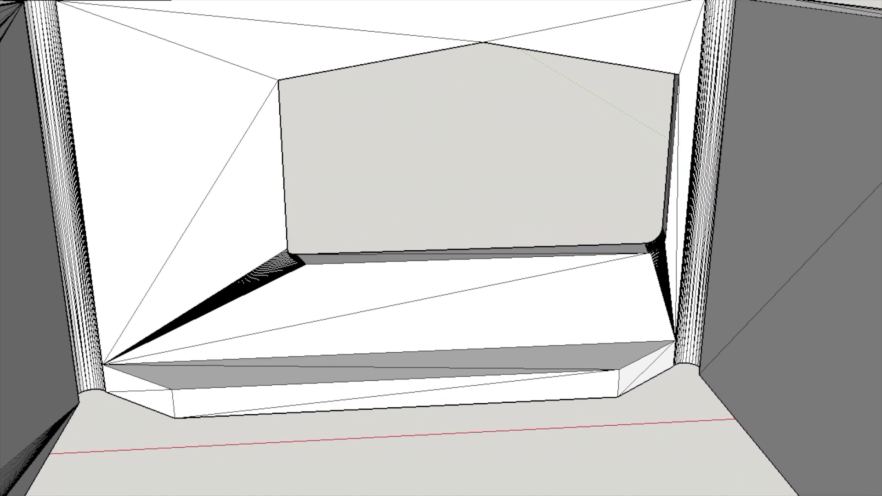
pyautogui.moveTo(329, 148); pyautogui.dragTo(315, 111, button='middle')
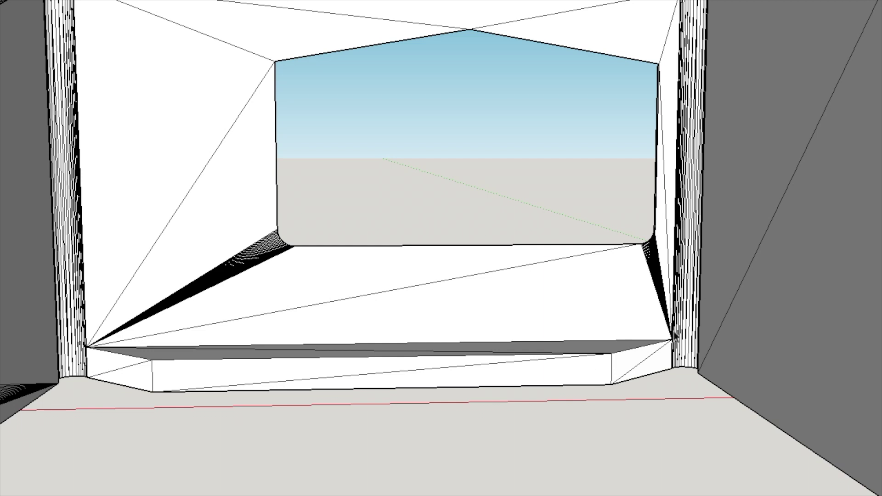
pyautogui.moveTo(114, 19); pyautogui.dragTo(115, 20)
pyautogui.press('Delete')
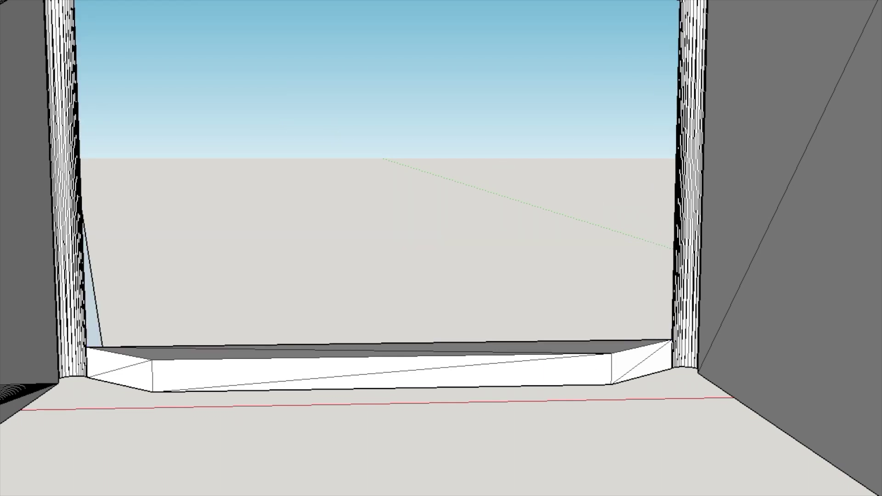
pyautogui.moveTo(528, 322)
pyautogui.mouseDown(button='middle')
pyautogui.moveTo(521, 228)
pyautogui.moveTo(460, 111)
pyautogui.mouseUp(button='middle')
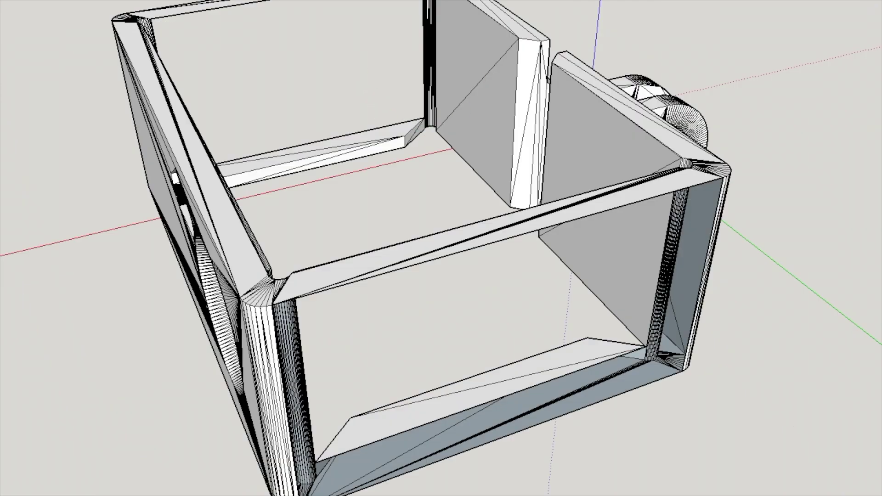
pyautogui.moveTo(353, 219)
pyautogui.mouseDown(button='middle')
pyautogui.moveTo(301, 68)
pyautogui.moveTo(285, 167)
pyautogui.moveTo(269, 166)
pyautogui.mouseUp(button='middle')
# Step: Draw a line across the open front wall to close it with a face
pyautogui.press('l')
pyautogui.click(180, 196)
pyautogui.click(651, 382)
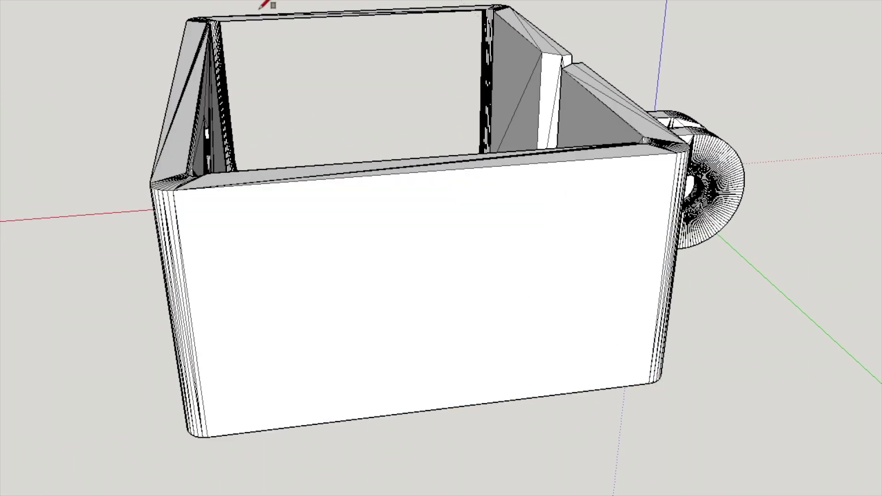
pyautogui.moveTo(248, 124)
pyautogui.mouseDown(button='middle')
pyautogui.moveTo(358, 134)
pyautogui.moveTo(430, 91)
pyautogui.moveTo(389, 161)
pyautogui.mouseUp(button='middle')
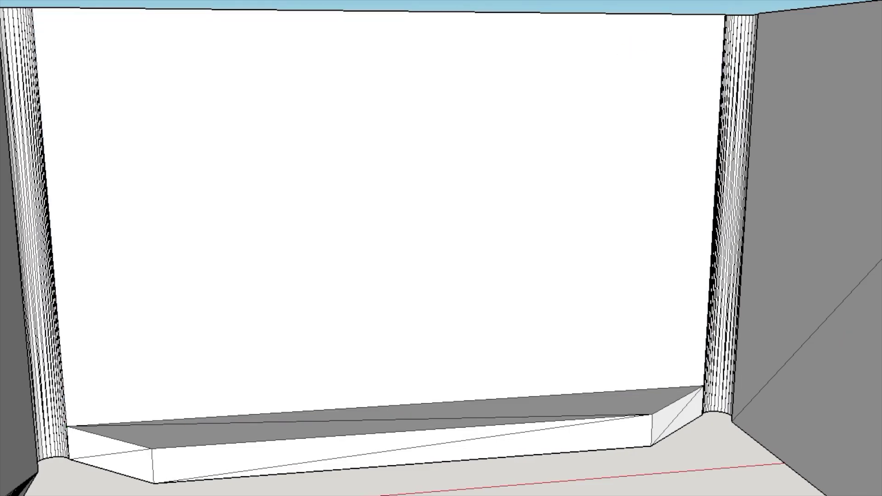
# Step: Select the top rim edges of the box from a side view
pyautogui.scroll(-4, 441, 248)
pyautogui.moveTo(389, 22); pyautogui.dragTo(213, 77, button='middle')
pyautogui.scroll(-3, 440, 184)
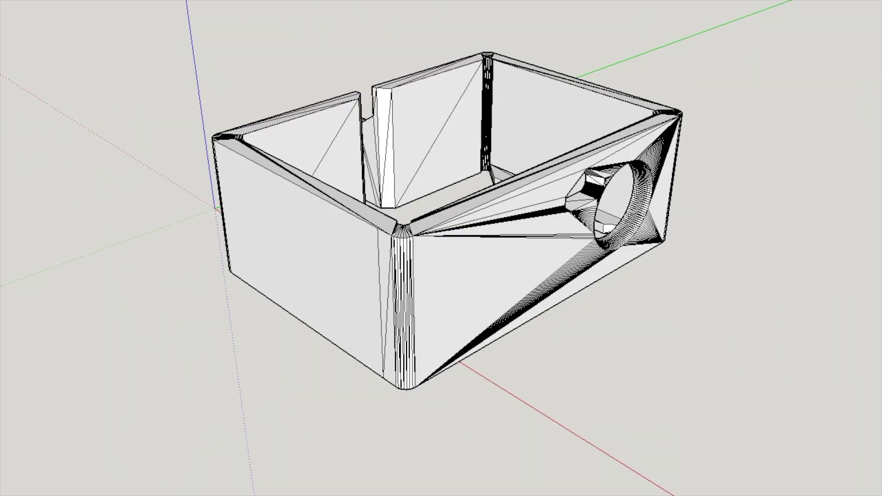
pyautogui.moveTo(334, 34); pyautogui.dragTo(342, 59, button='middle')
pyautogui.moveTo(481, 129); pyautogui.dragTo(268, 26, button='middle')
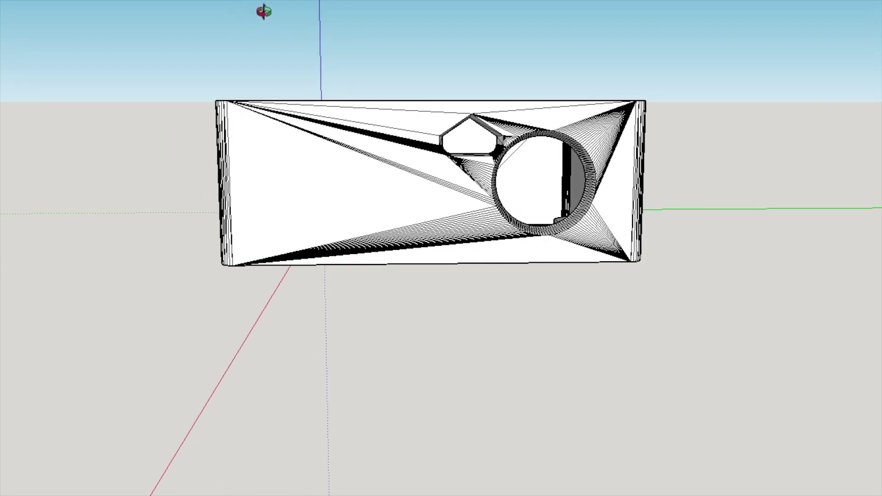
pyautogui.moveTo(347, 106); pyautogui.dragTo(685, 108)
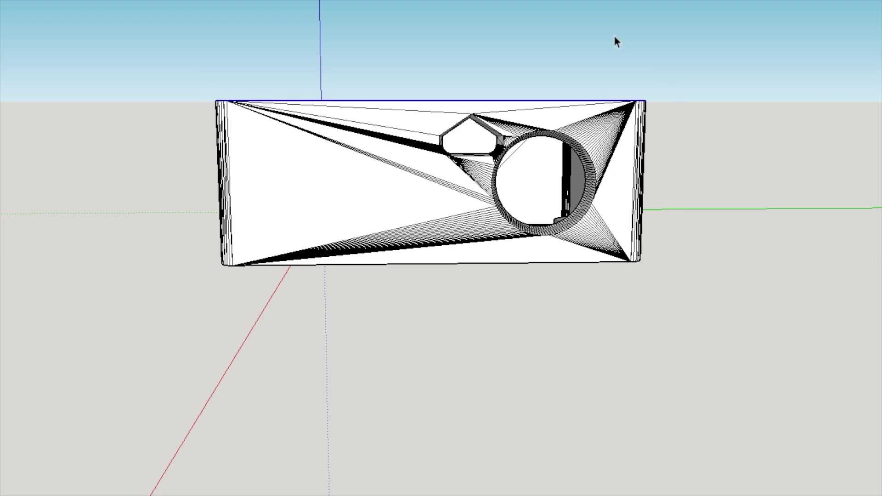
# Step: Raise the selected top rim edges to make the walls taller
pyautogui.moveTo(358, 28); pyautogui.dragTo(416, 139, button='middle')
pyautogui.moveTo(566, 234)
pyautogui.mouseDown()
pyautogui.moveTo(577, 112)
pyautogui.moveTo(573, 229)
pyautogui.mouseUp()
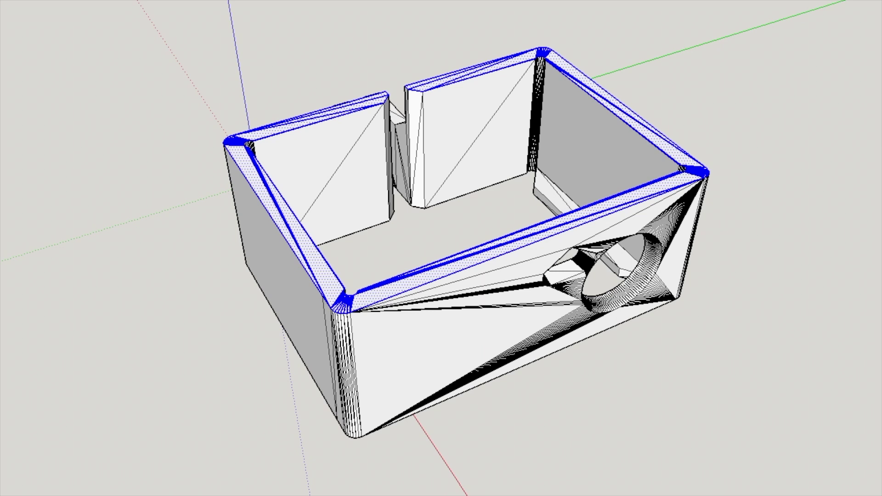
pyautogui.moveTo(573, 229); pyautogui.dragTo(573, 230)
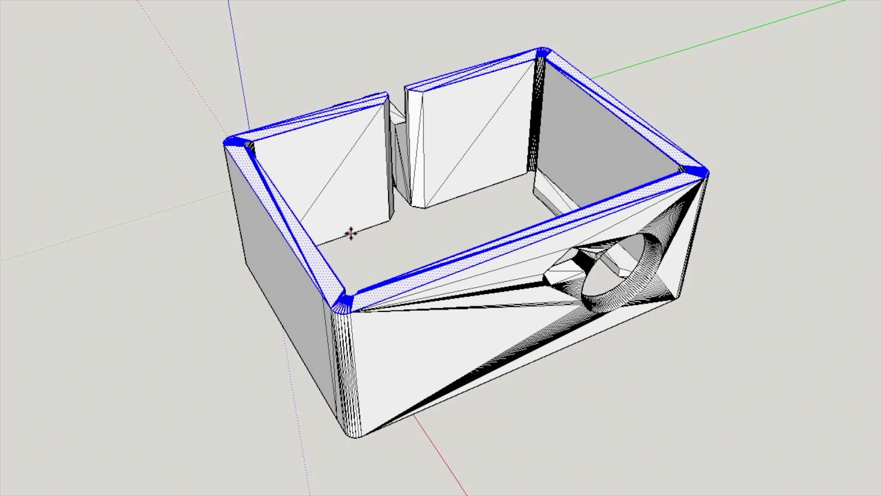
pyautogui.click(227, 57)
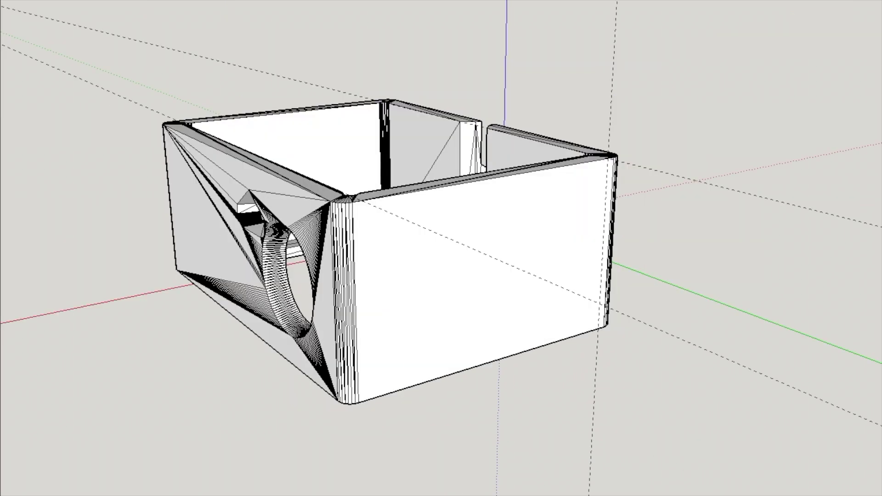
# Step: Place Tape Measure guides on the front wall, 27.1 mm and 11 mm from the edges
pyautogui.click(375, 384)
pyautogui.click(365, 253)
pyautogui.click(434, 251)
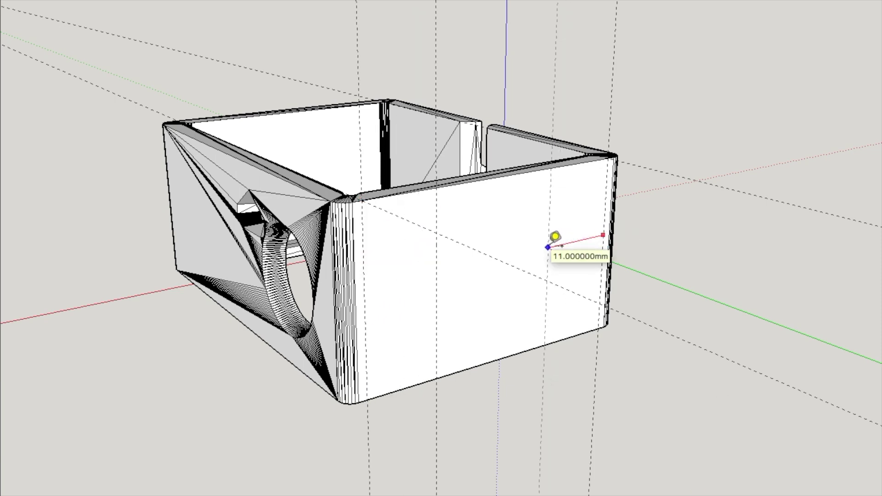
pyautogui.click(553, 231)
pyautogui.click(495, 177)
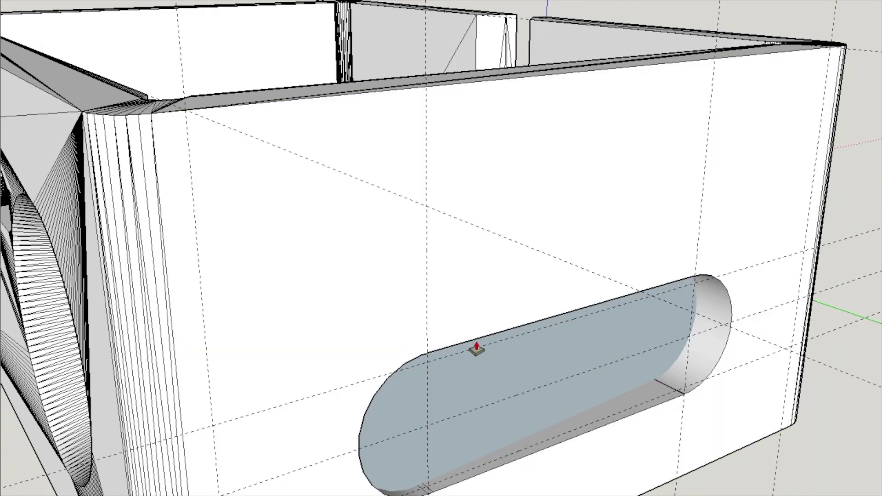
# Step: Intersect the capsule-shaped slot solid with the model
pyautogui.moveTo(416, 24); pyautogui.dragTo(808, 218, button='middle')
pyautogui.keyDown('shift'); pyautogui.moveTo(701, 205); pyautogui.dragTo(532, 251, button='middle'); pyautogui.keyUp('shift')
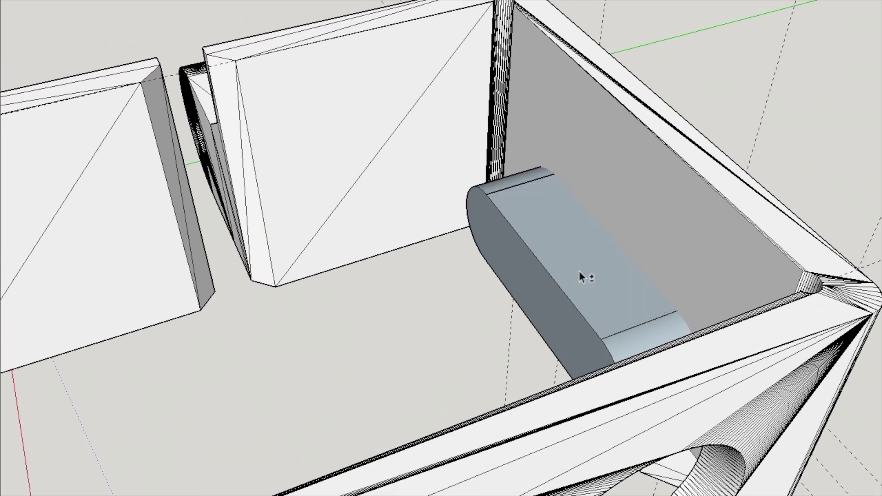
pyautogui.rightClick(681, 188)
pyautogui.click(673, 307)
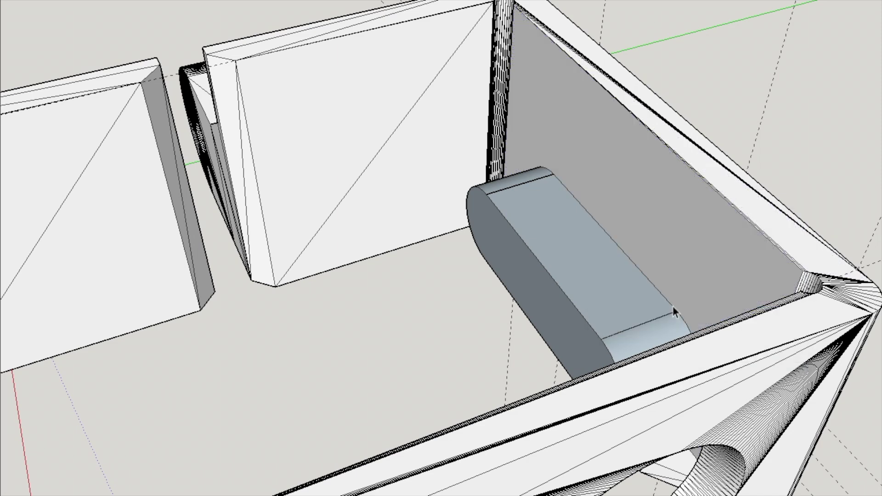
# Step: Erase the slot solid's top, lower, end and front faces, then the slot face in the wall
pyautogui.click(595, 259)
pyautogui.press('Delete')
pyautogui.click(570, 281)
pyautogui.press('Delete')
pyautogui.click(527, 222)
pyautogui.press('Delete')
pyautogui.click(645, 326)
pyautogui.press('Delete')
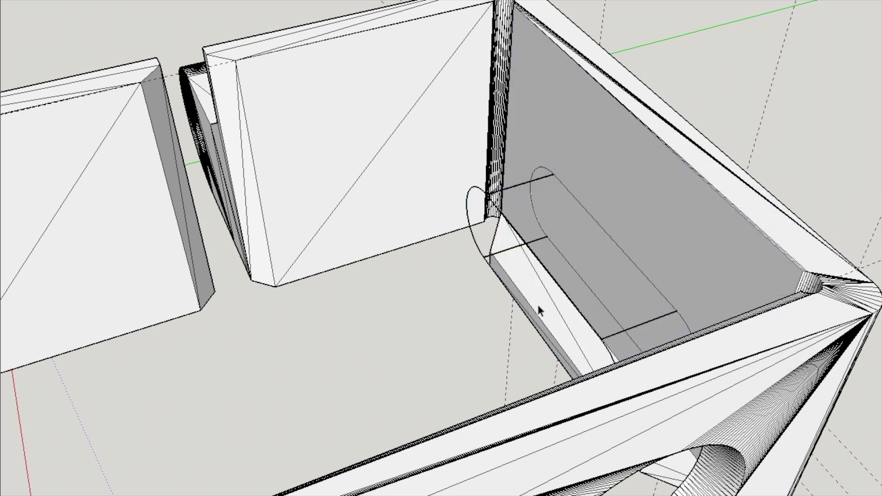
pyautogui.press('Delete')
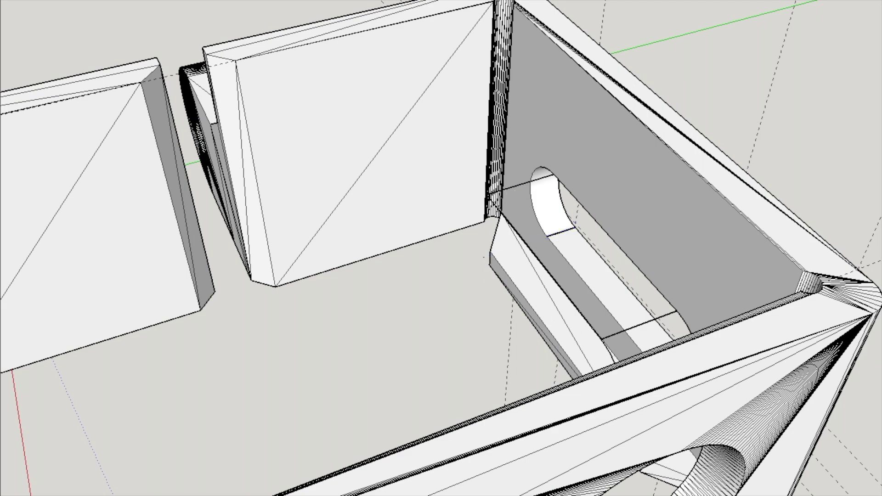
# Step: Delete the leftover arc, parallel lines, short and diagonal edges around the slot
pyautogui.moveTo(483, 142); pyautogui.dragTo(480, 83)
pyautogui.moveTo(480, 82); pyautogui.dragTo(433, 10, button='middle')
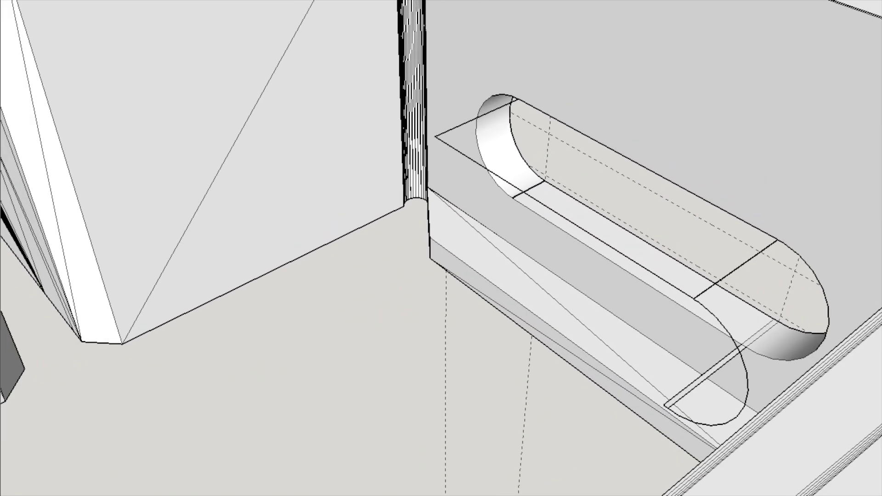
pyautogui.click(747, 377)
pyautogui.press('Delete')
pyautogui.click(722, 366)
pyautogui.press('Delete')
pyautogui.click(720, 362)
pyautogui.press('Delete')
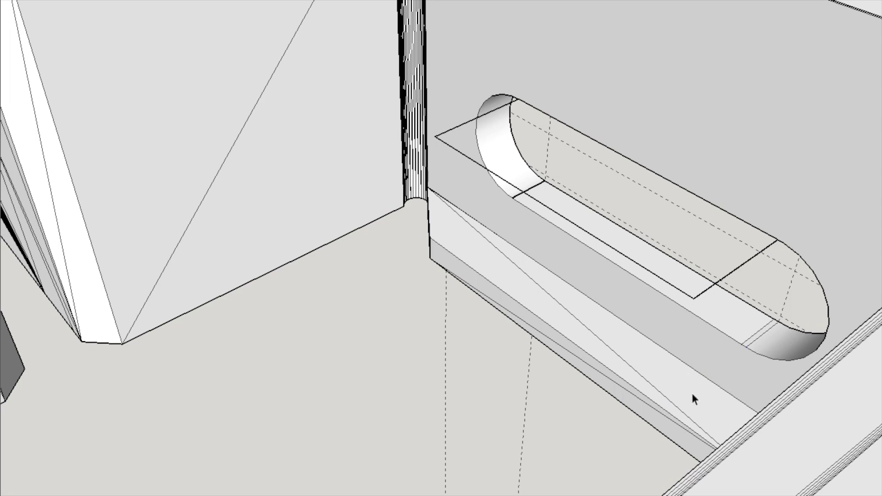
pyautogui.click(698, 298)
pyautogui.press('Delete')
pyautogui.click(738, 267)
pyautogui.press('Delete')
pyautogui.click(471, 120)
pyautogui.press('Delete')
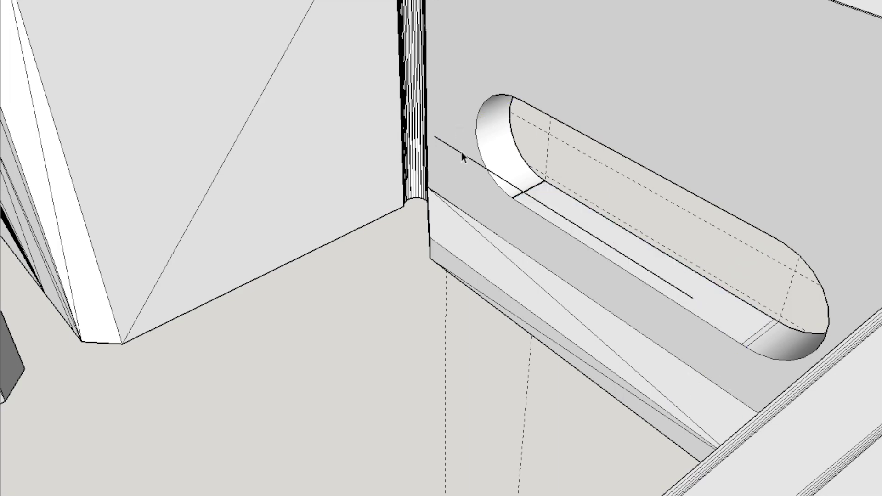
pyautogui.click(461, 154)
pyautogui.press('Delete')
pyautogui.moveTo(461, 154); pyautogui.dragTo(436, 94, button='middle')
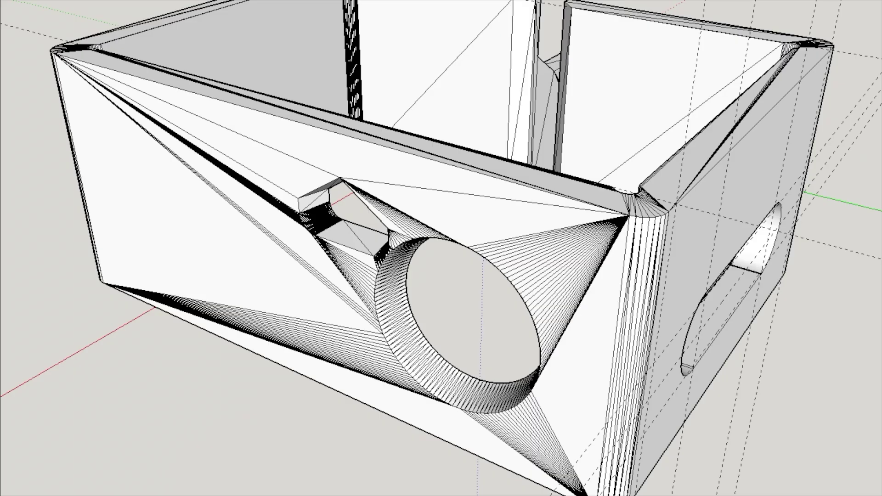
pyautogui.moveTo(197, 87); pyautogui.dragTo(482, 74, button='middle')
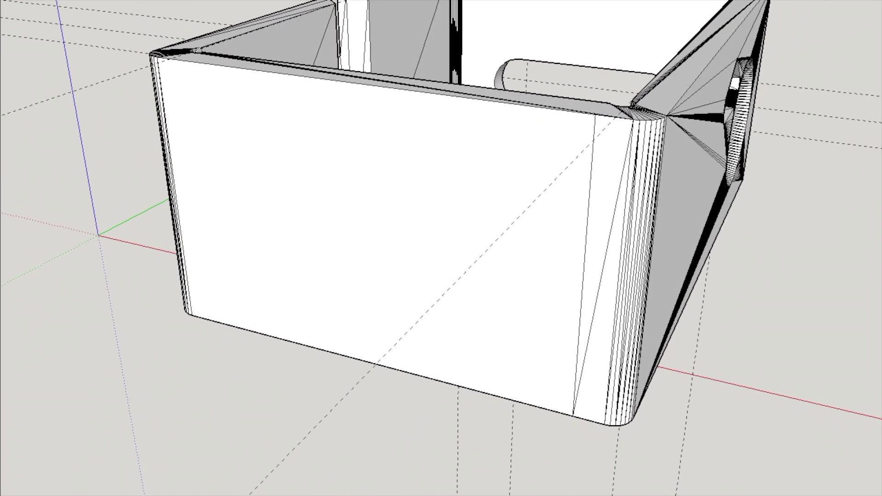
# Step: Lay out vertical and horizontal Tape Measure guides for the window on the front wall
pyautogui.click(615, 118)
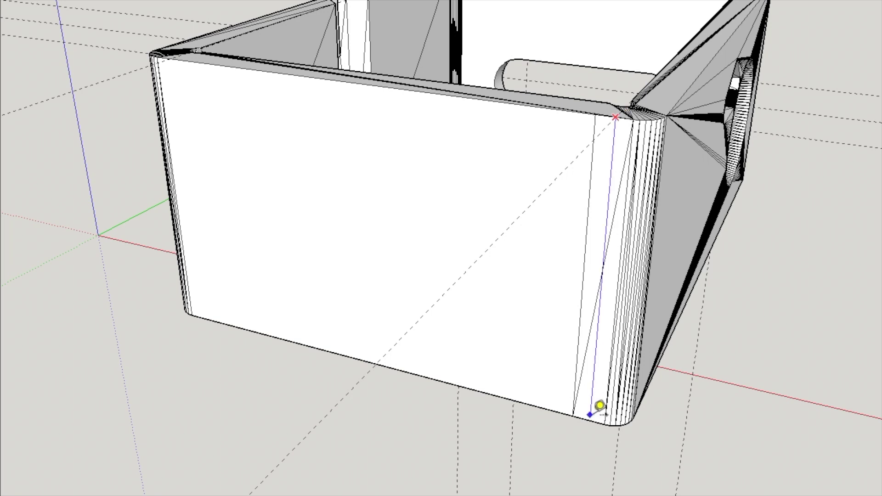
pyautogui.click(590, 419)
pyautogui.click(170, 58)
pyautogui.click(203, 317)
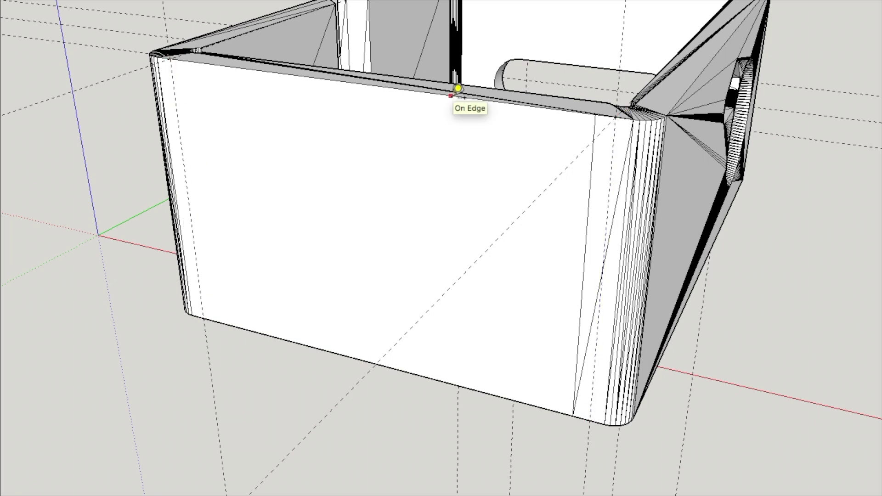
pyautogui.click(452, 97)
pyautogui.click(451, 239)
pyautogui.click(404, 230)
pyautogui.click(405, 334)
pyautogui.click(498, 357)
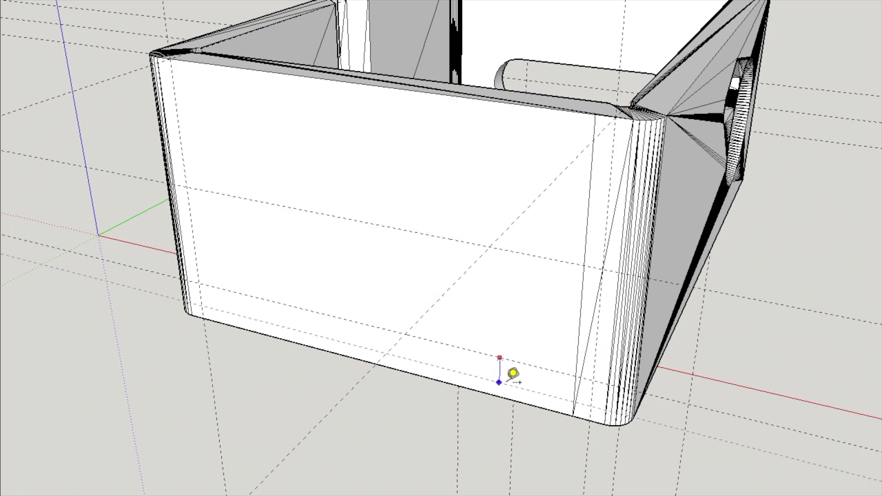
pyautogui.click(499, 378)
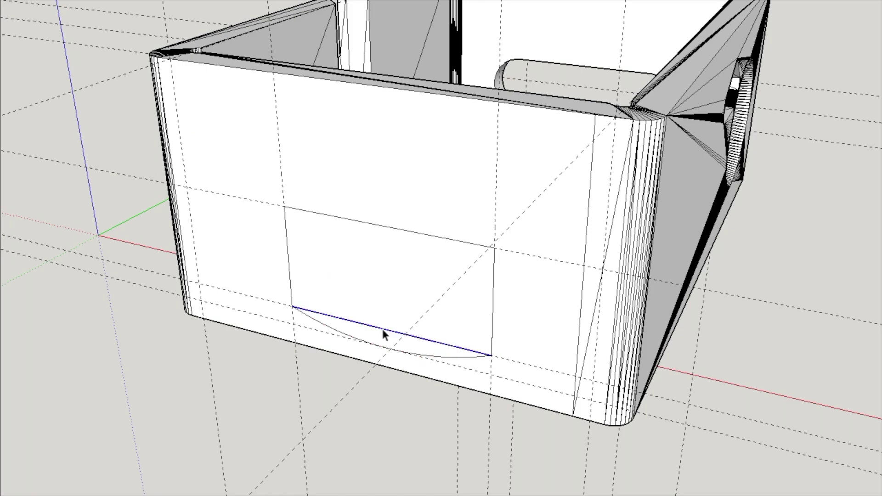
# Step: Push/Pull the curved-bottom rectangle outline inward into a cutting block
pyautogui.press('Delete')
pyautogui.press('p')
pyautogui.click(377, 276)
pyautogui.moveTo(418, 255); pyautogui.dragTo(661, 266, button='middle')
pyautogui.keyDown('shift'); pyautogui.moveTo(315, 7); pyautogui.dragTo(645, 211, button='middle'); pyautogui.keyUp('shift')
pyautogui.press('space')
# Step: Intersect the cutting block with the model
pyautogui.click(597, 139)
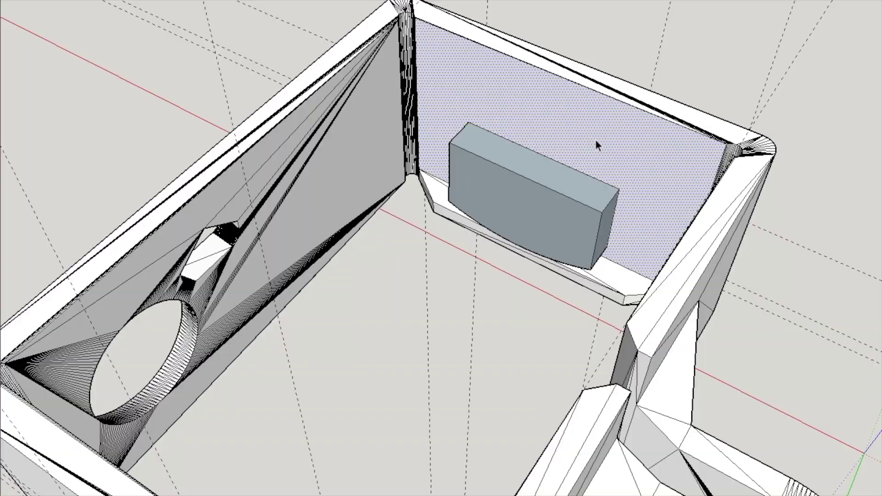
pyautogui.rightClick(597, 139)
pyautogui.moveTo(684, 219)
pyautogui.click(765, 222)
# Step: Delete the cutting block's top, front, bottom and side faces
pyautogui.click(580, 195)
pyautogui.press('Delete')
pyautogui.click(553, 233)
pyautogui.press('Delete')
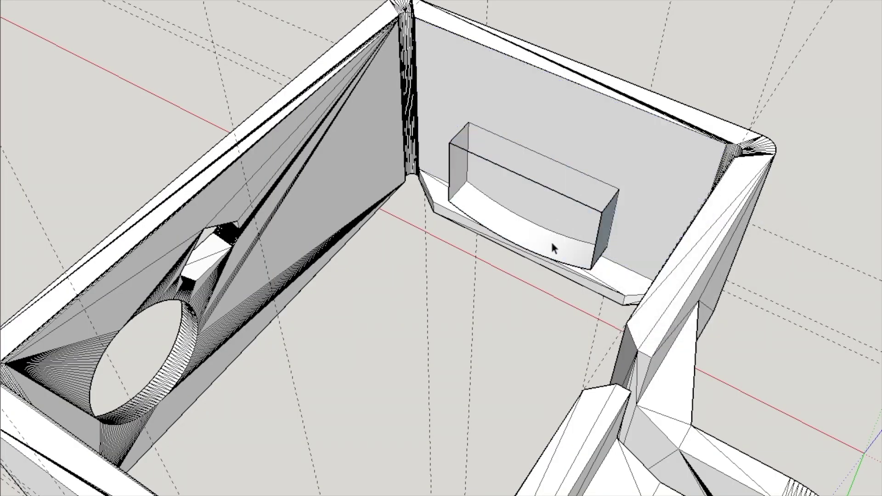
pyautogui.click(550, 239)
# Step: Delete the wall face inside the outline and the leftover edges to open the window
pyautogui.press('Delete')
pyautogui.click(603, 238)
pyautogui.click(524, 183)
pyautogui.press('Delete')
pyautogui.click(474, 154)
pyautogui.press('Delete')
pyautogui.click(456, 134)
pyautogui.click(574, 267)
pyautogui.press('Delete')
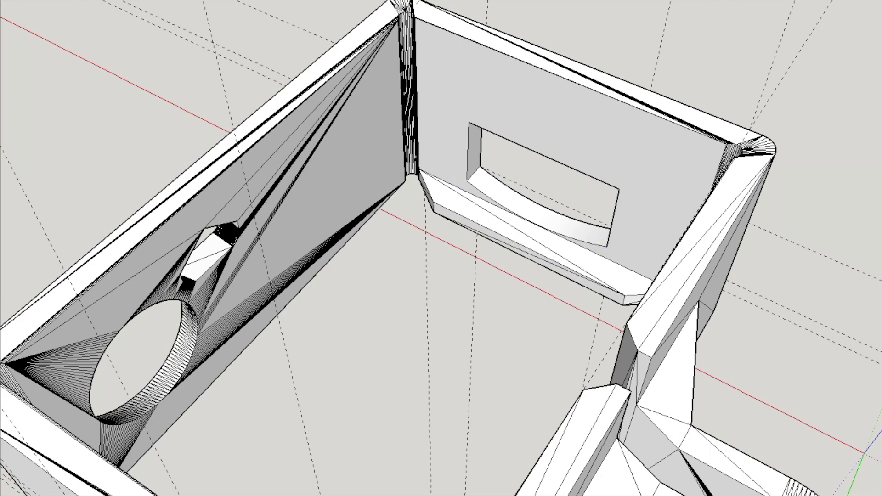
pyautogui.moveTo(459, 106); pyautogui.dragTo(350, 167, button='middle')
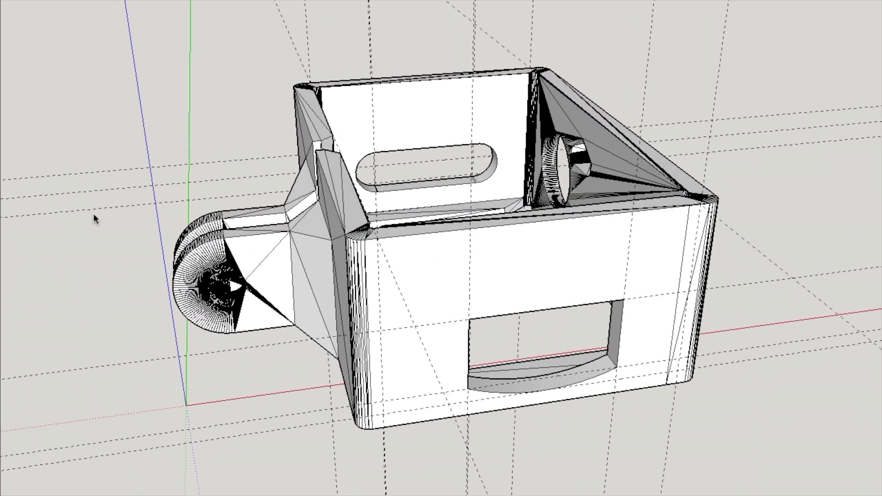
# Step: Select all the case geometry with Ctrl+A and make it a single group
pyautogui.hotkey('ctrl', 'a')
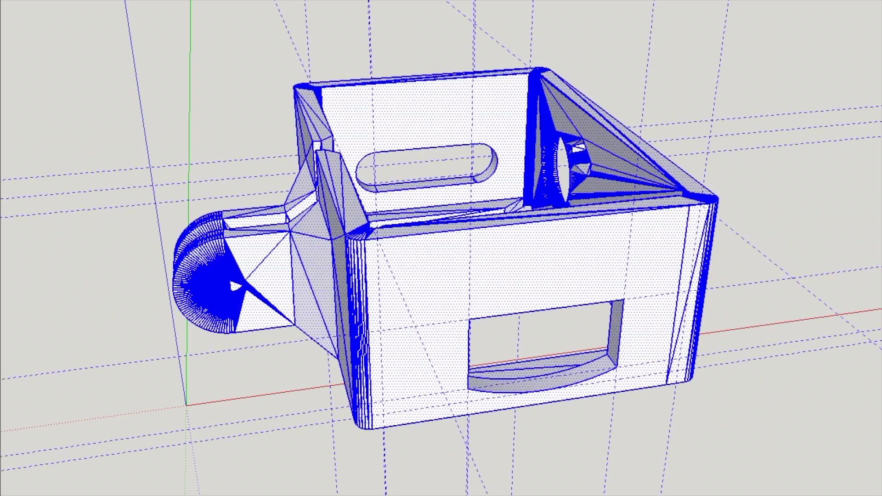
pyautogui.rightClick(434, 119)
pyautogui.click(500, 226)
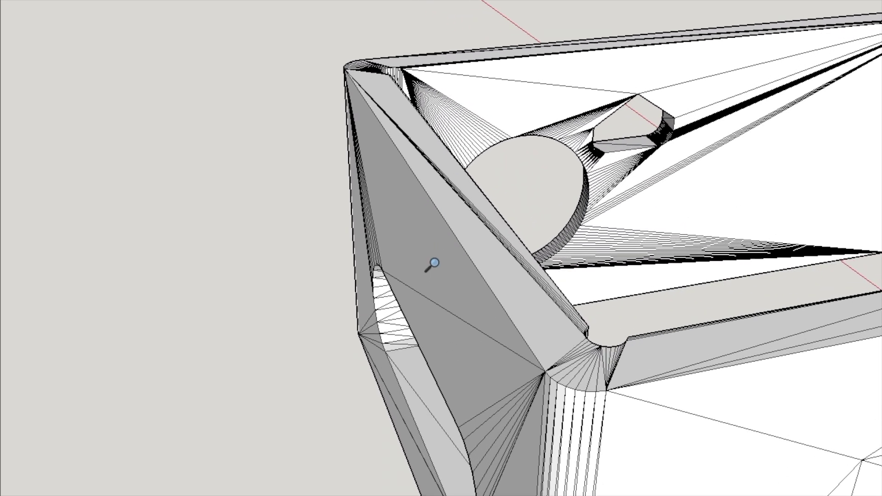
# Step: Delete the stray corner face and inner edge, then select the remaining thin stray edges
pyautogui.scroll(10, 432, 264)
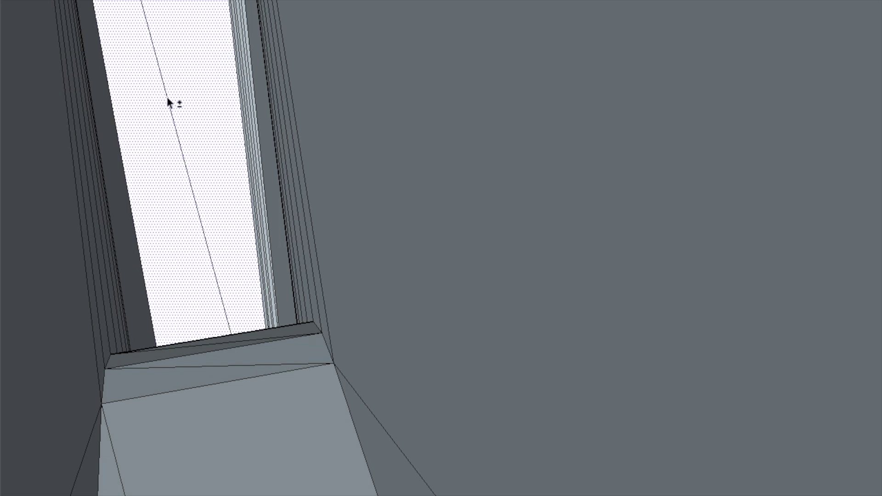
pyautogui.keyDown('shift'); pyautogui.click(167, 100); pyautogui.keyUp('shift')
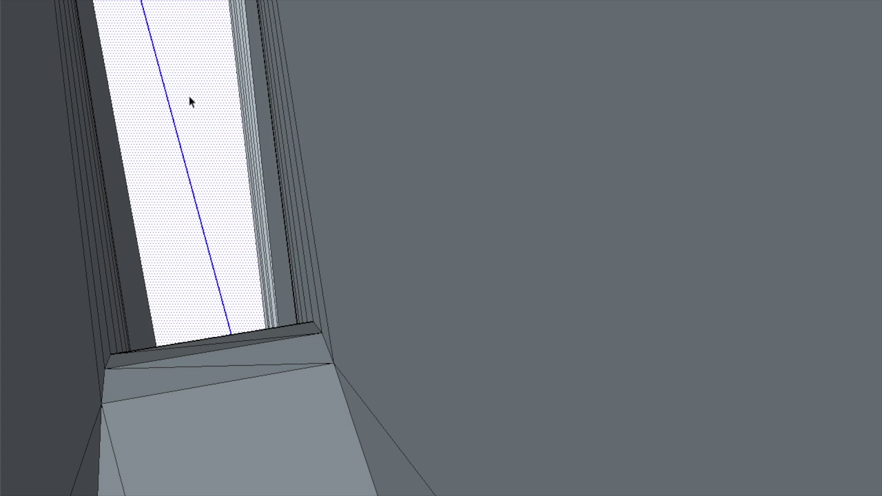
pyautogui.press('Delete')
pyautogui.moveTo(185, 156); pyautogui.dragTo(340, 137, button='middle')
pyautogui.keyDown('shift'); pyautogui.click(341, 137); pyautogui.keyUp('shift')
pyautogui.keyDown('shift'); pyautogui.click(335, 137); pyautogui.keyUp('shift')
pyautogui.keyDown('shift'); pyautogui.click(330, 138); pyautogui.keyUp('shift')
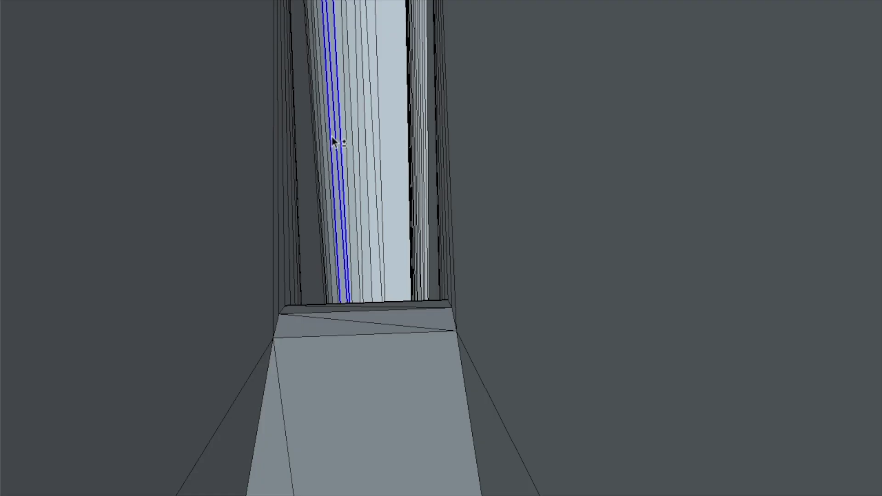